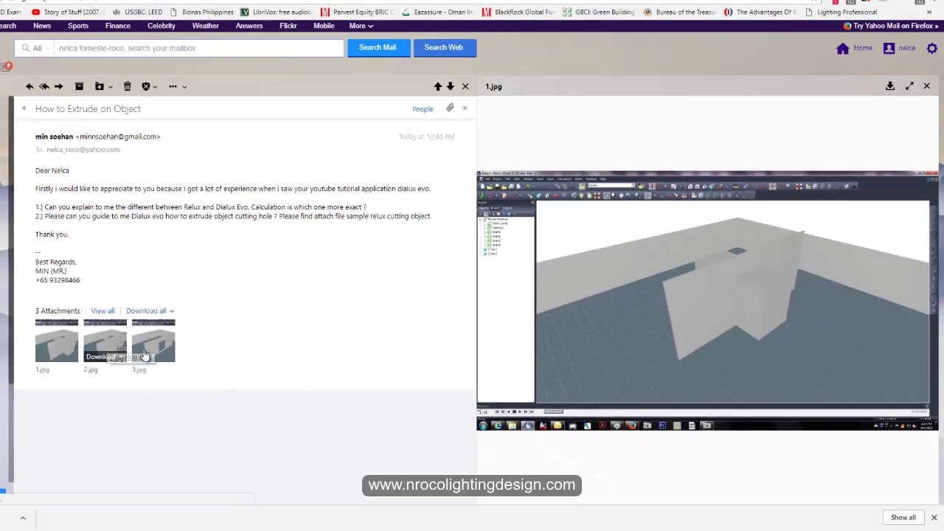
# - Preview the second and third emailed images, ending on the wall with a hole
pyautogui.click(108, 344)
pyautogui.press('Right')
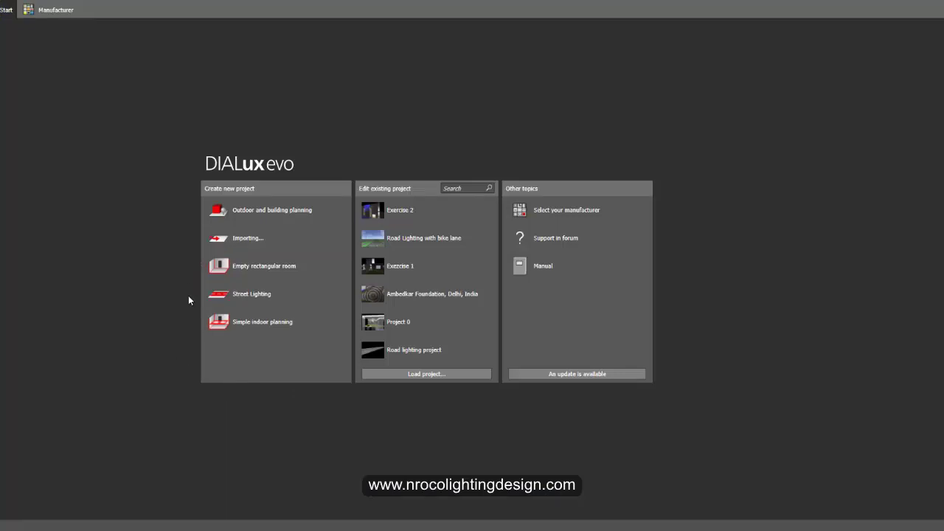
# - Start an Outdoor and building planning project with a 4.877 × 3.078 m rectangular site floor
pyautogui.click(244, 210)
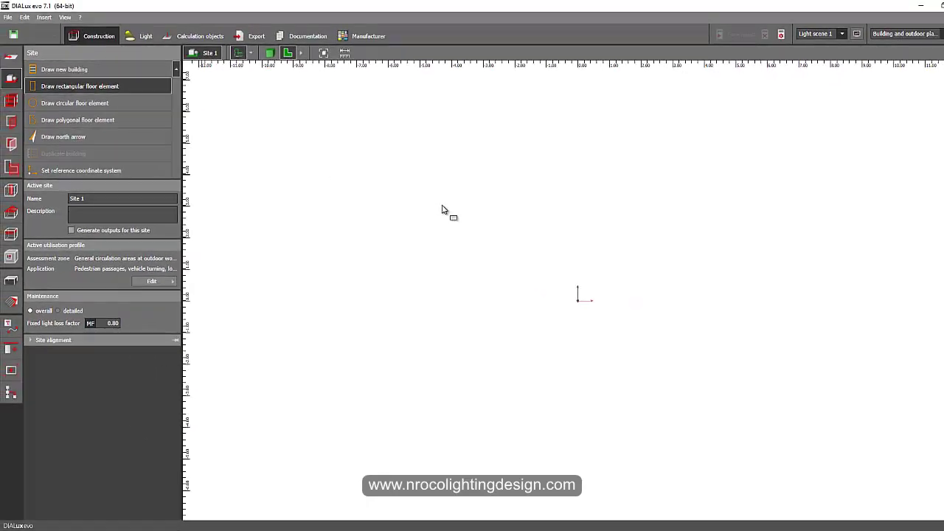
pyautogui.click(509, 225)
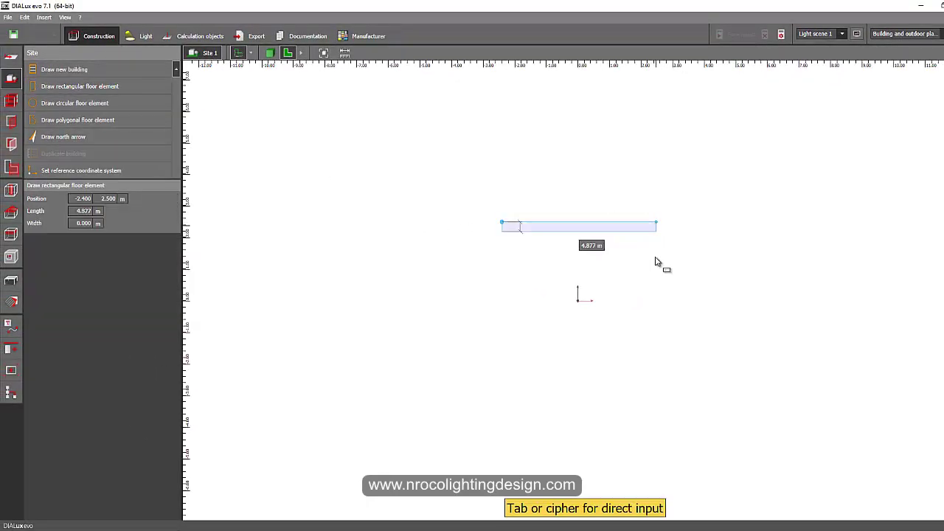
pyautogui.click(657, 319)
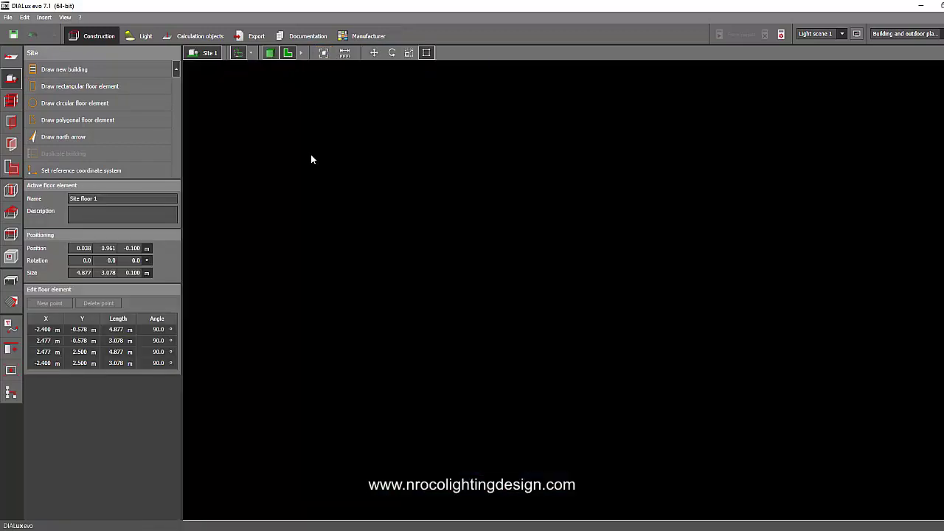
# - Frame the whole floor plate in the 3D view and switch to Furniture and objects
pyautogui.moveTo(310, 167); pyautogui.dragTo(267, 193)
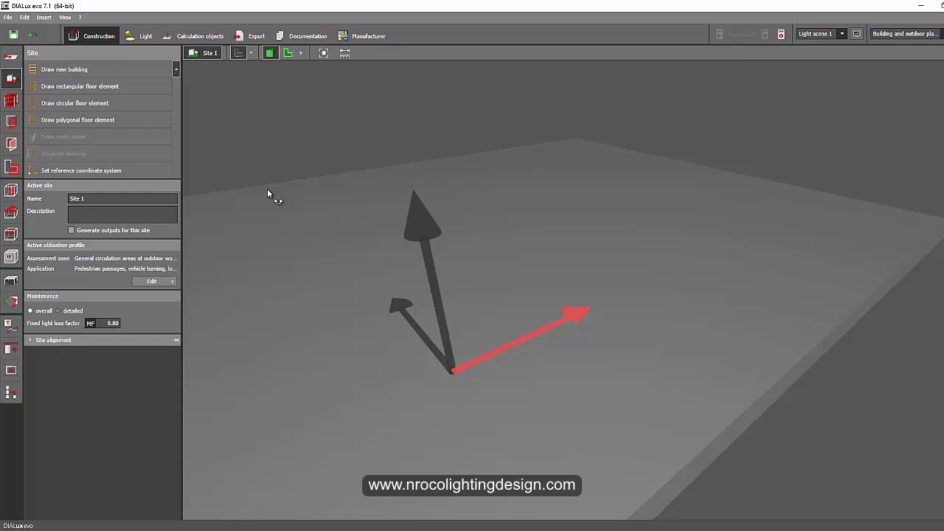
pyautogui.scroll(-3, 344, 176)
pyautogui.scroll(-3, 367, 176)
pyautogui.scroll(-3, 338, 141)
pyautogui.moveTo(338, 141); pyautogui.dragTo(481, 153, button='middle')
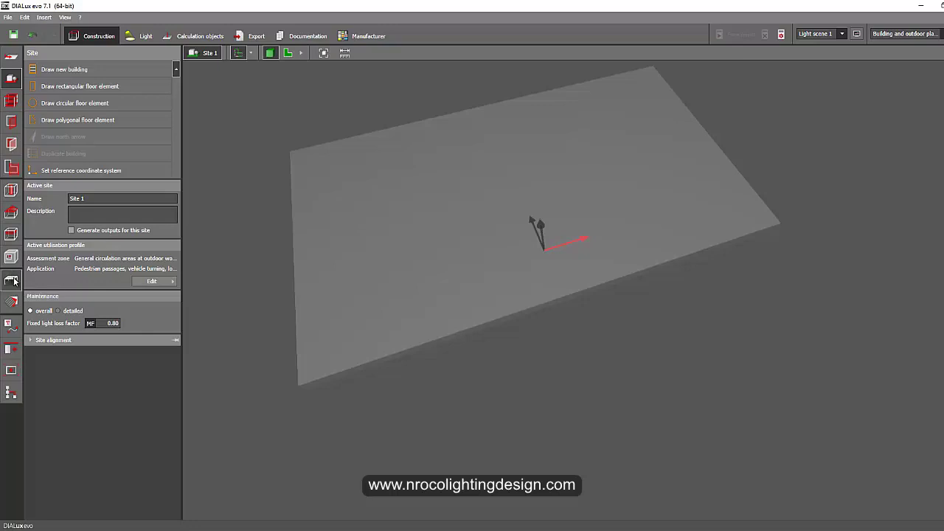
pyautogui.click(13, 279)
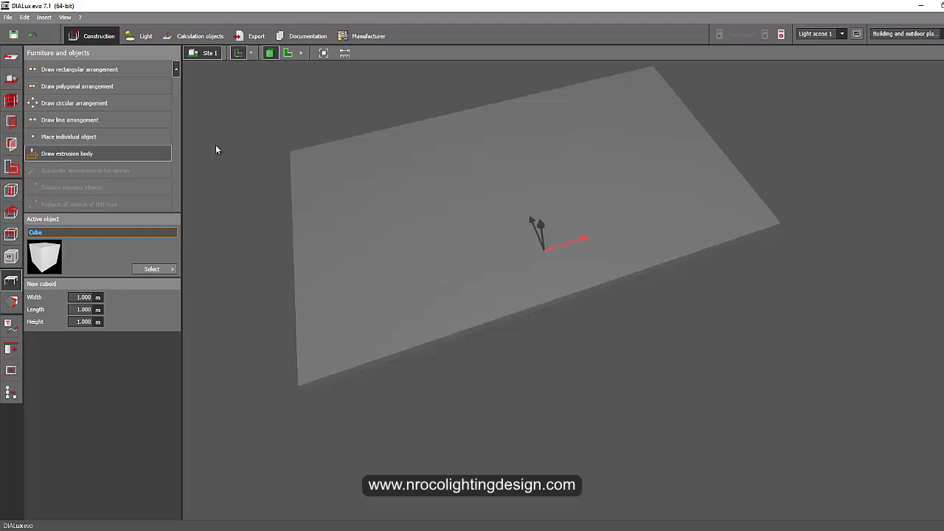
# - In plan view, draw a closed 2.603 × 0.224 m extrusion-body outline for the wall
pyautogui.click(288, 52)
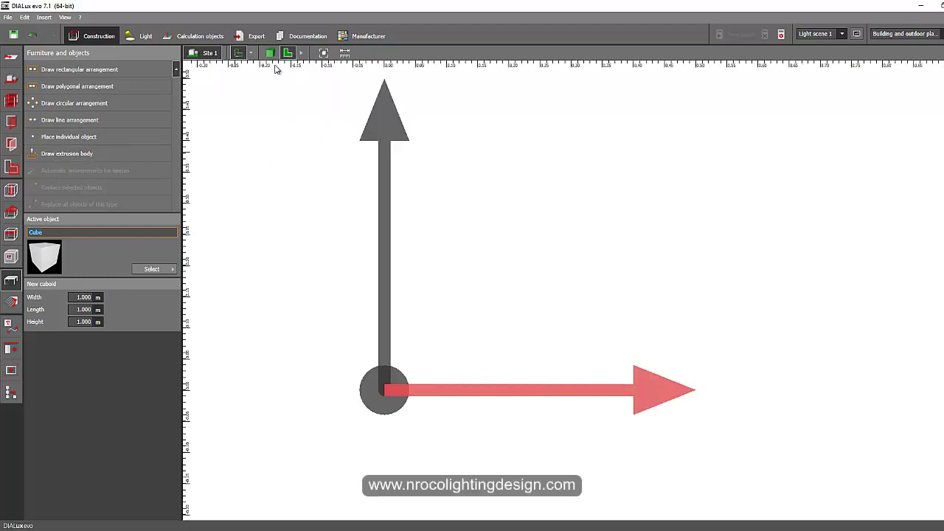
pyautogui.click(323, 52)
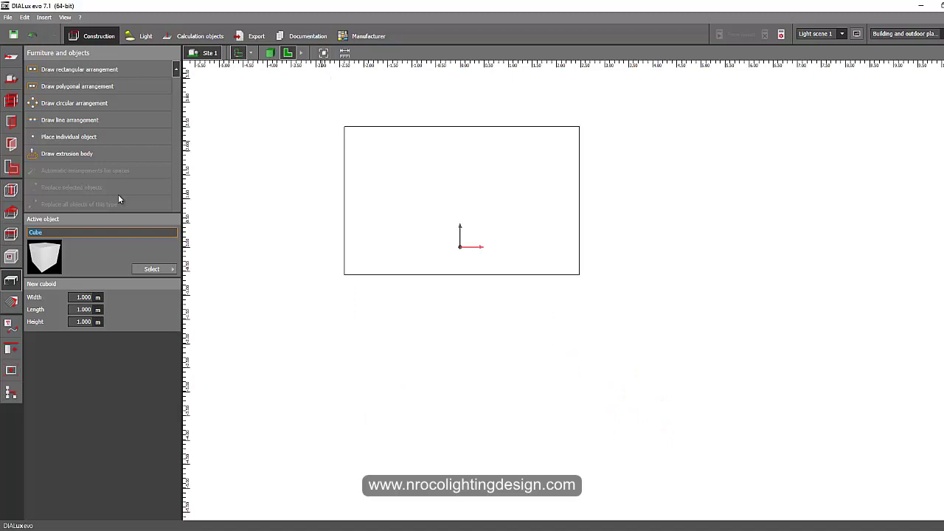
pyautogui.click(59, 155)
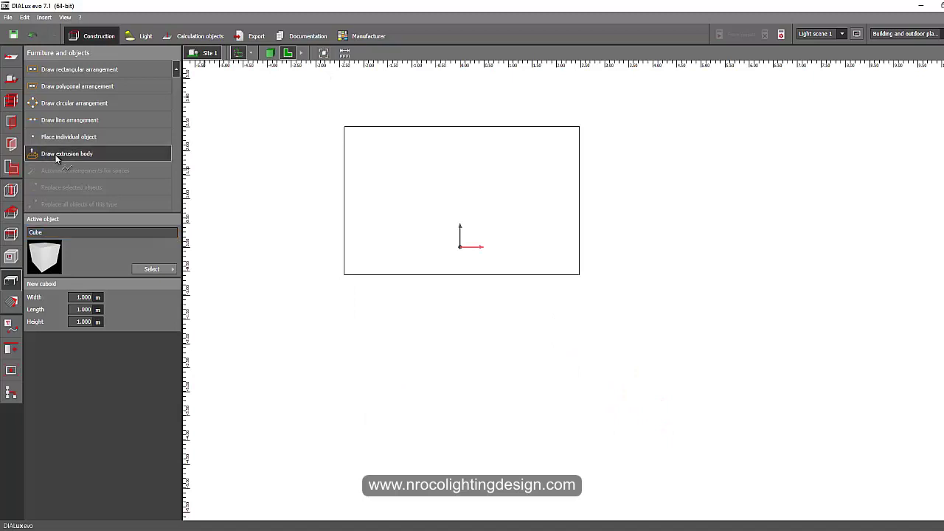
pyautogui.click(396, 185)
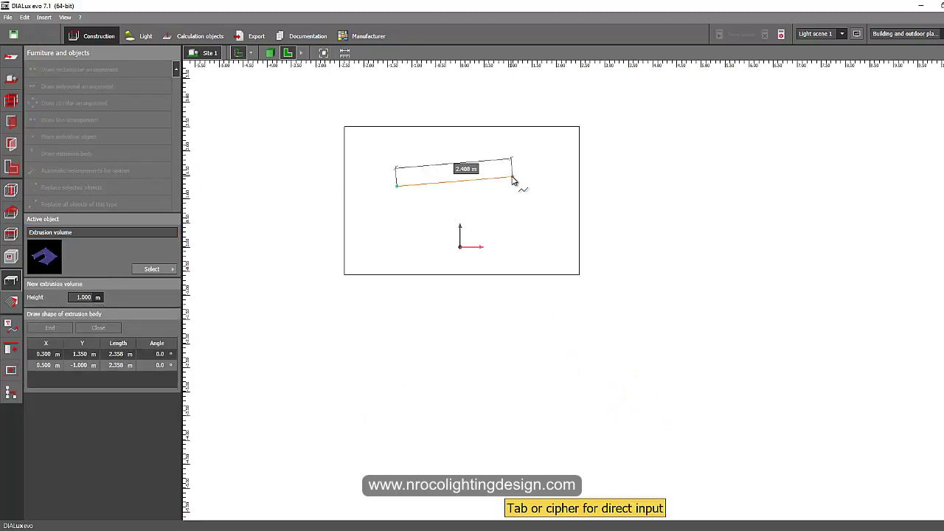
pyautogui.click(522, 186)
pyautogui.click(522, 197)
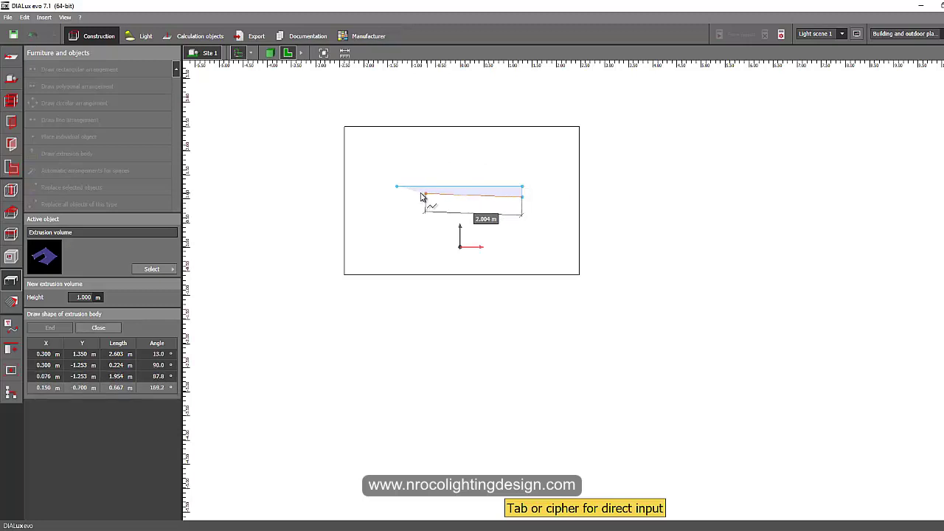
pyautogui.click(396, 197)
pyautogui.rightClick(397, 197)
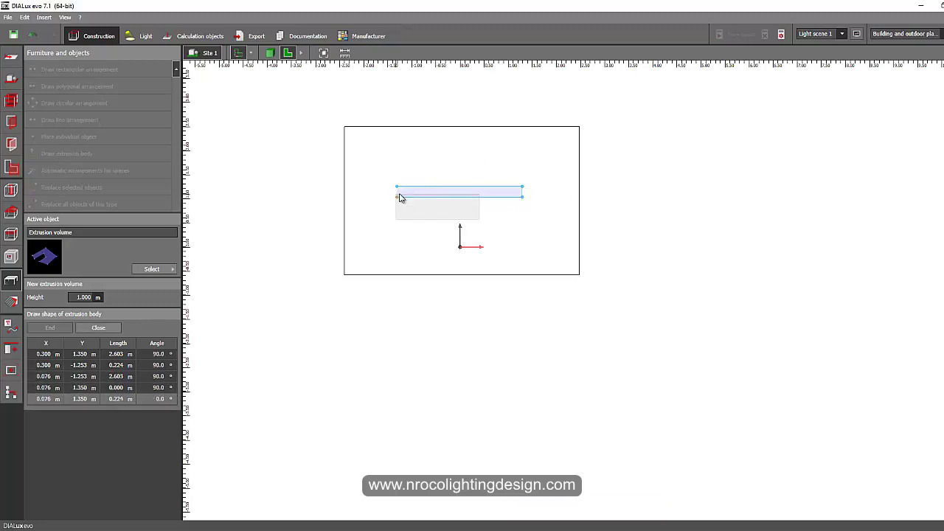
pyautogui.click(404, 200)
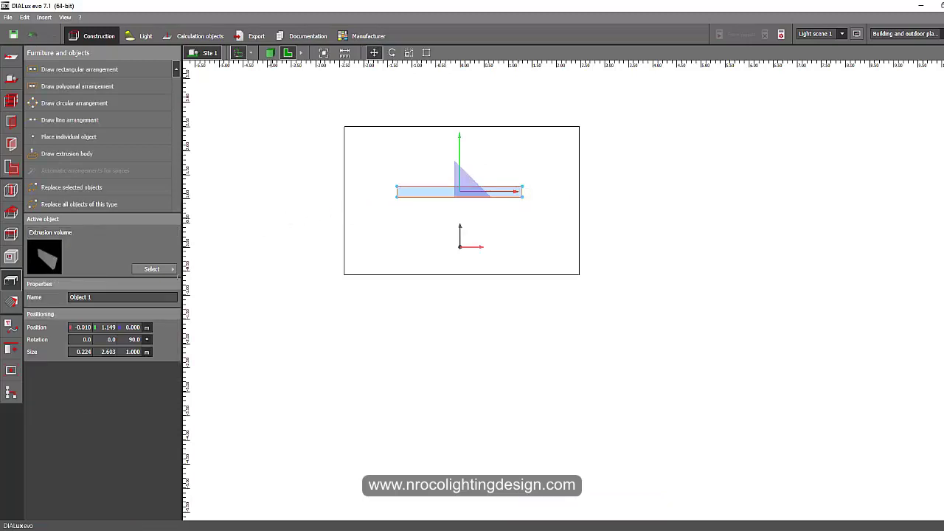
# - Set the wall's height to 2.000 m and check its size in 3D
pyautogui.click(139, 351)
pyautogui.click(270, 204)
pyautogui.click(270, 53)
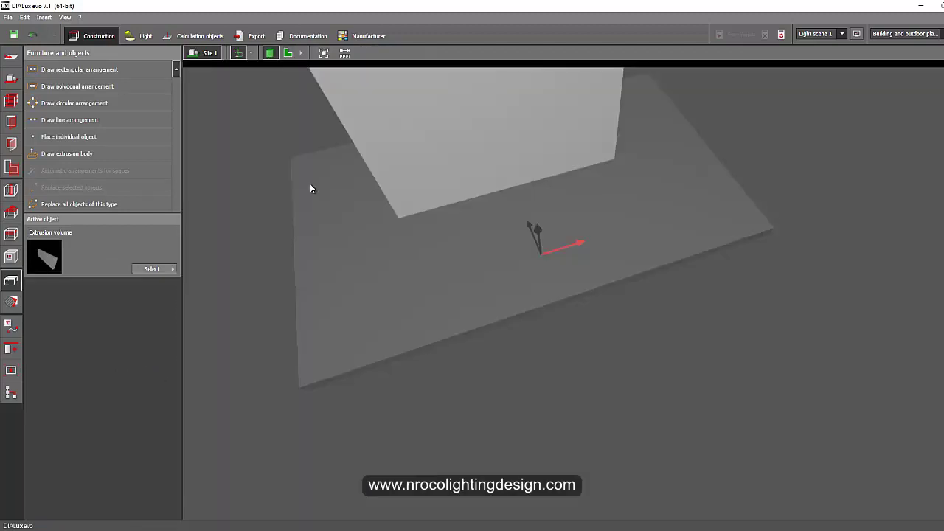
pyautogui.moveTo(310, 188)
pyautogui.mouseDown()
pyautogui.moveTo(369, 137)
pyautogui.moveTo(418, 295)
pyautogui.moveTo(374, 263)
pyautogui.moveTo(396, 243)
pyautogui.moveTo(297, 261)
pyautogui.moveTo(326, 251)
pyautogui.moveTo(455, 255)
pyautogui.moveTo(422, 273)
pyautogui.moveTo(457, 281)
pyautogui.mouseUp()
pyautogui.click(457, 281)
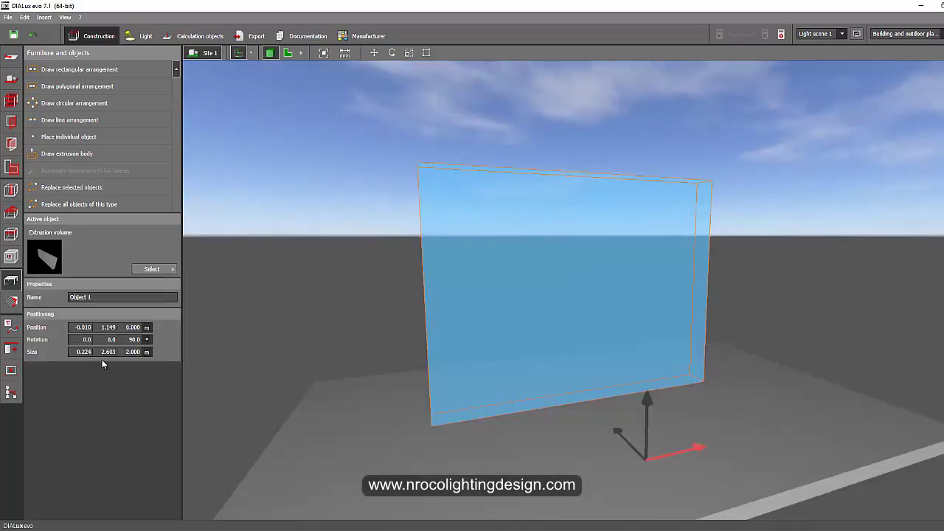
pyautogui.click(249, 310)
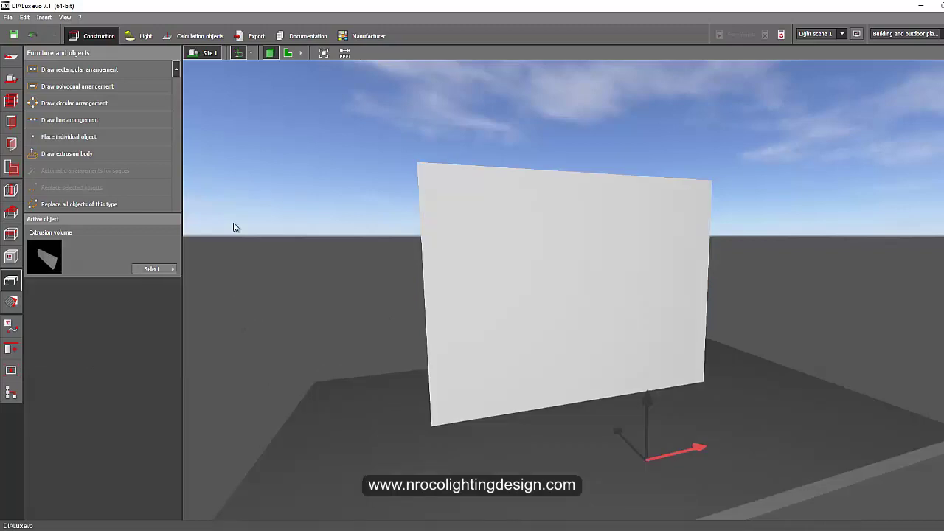
pyautogui.moveTo(233, 225)
pyautogui.mouseDown()
pyautogui.moveTo(441, 293)
pyautogui.moveTo(448, 352)
pyautogui.moveTo(529, 310)
pyautogui.moveTo(513, 284)
pyautogui.mouseUp()
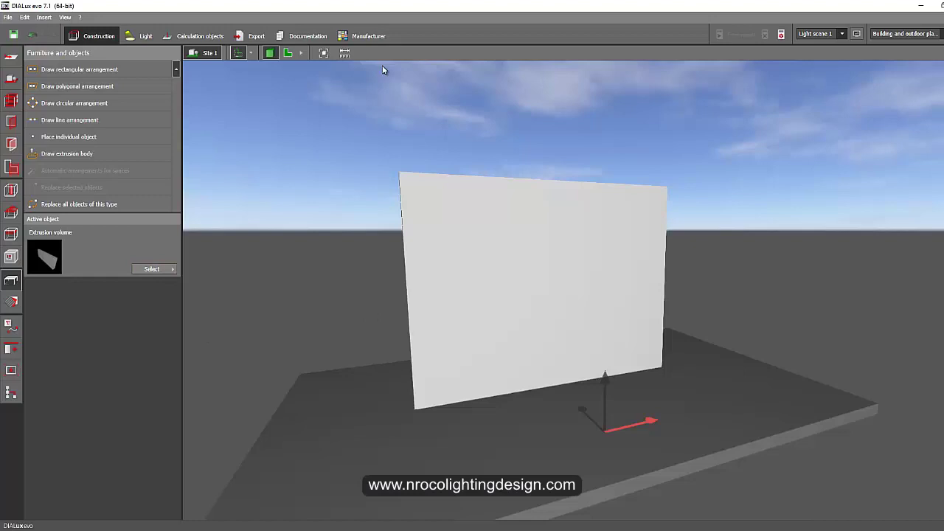
# - In plan view, draw a roughly 1.2 × 1.2 m extrusion box straddling the wall
pyautogui.click(289, 54)
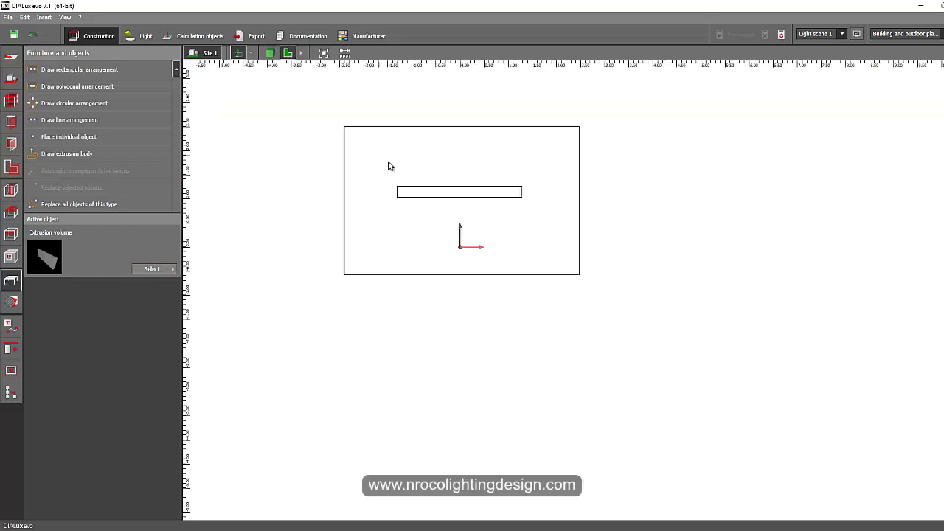
pyautogui.click(52, 154)
pyautogui.click(421, 213)
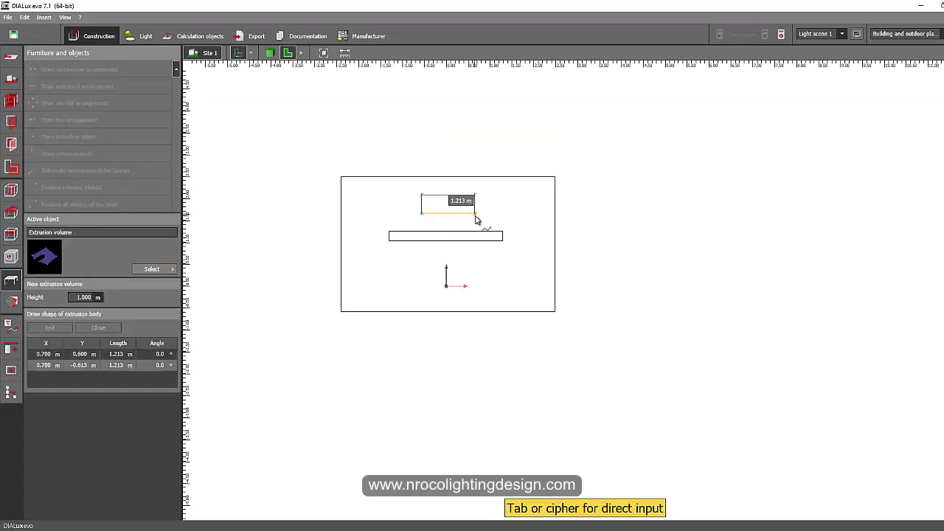
pyautogui.click(475, 214)
pyautogui.click(475, 264)
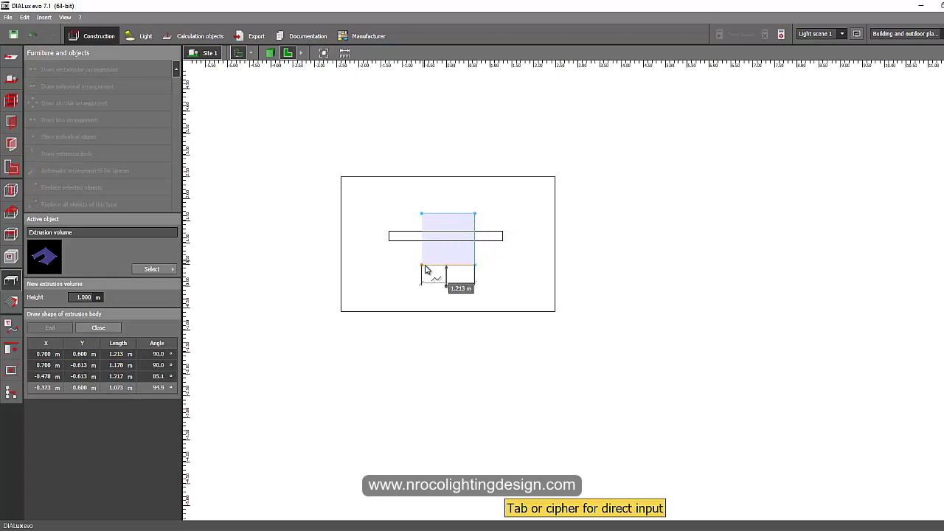
pyautogui.doubleClick(422, 264)
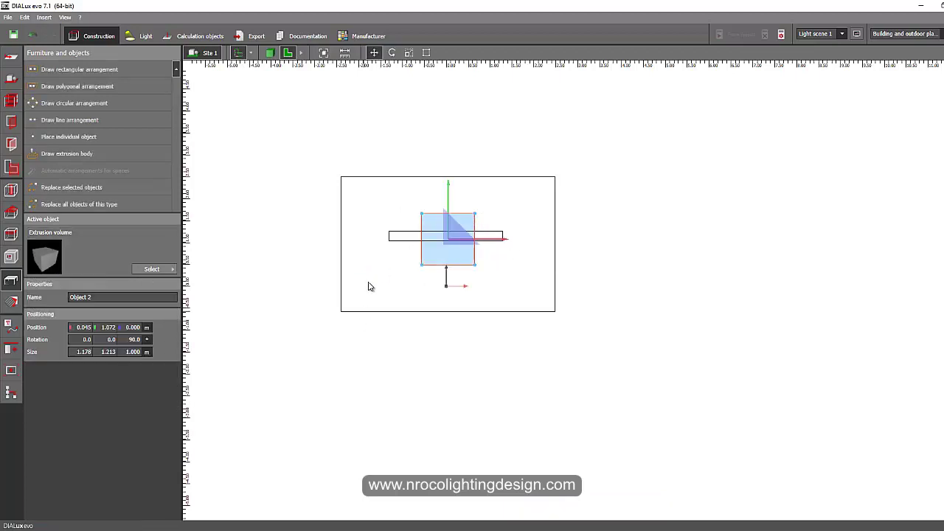
# - Make the box 1.5 m tall and inspect it beside the wall in 3D
pyautogui.click(270, 53)
pyautogui.moveTo(291, 244)
pyautogui.mouseDown()
pyautogui.moveTo(399, 275)
pyautogui.moveTo(265, 257)
pyautogui.moveTo(263, 274)
pyautogui.moveTo(470, 339)
pyautogui.mouseUp()
pyautogui.click(509, 316)
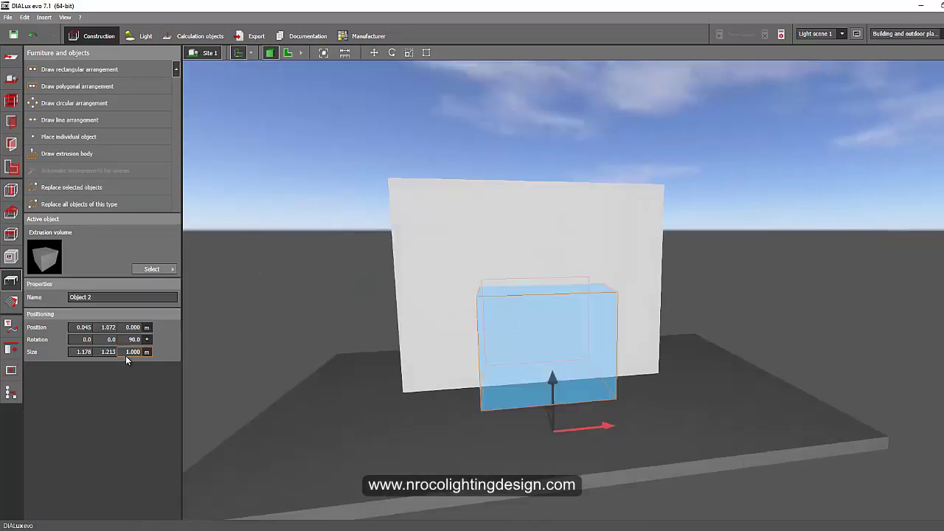
pyautogui.write('1.5')
pyautogui.press('Return')
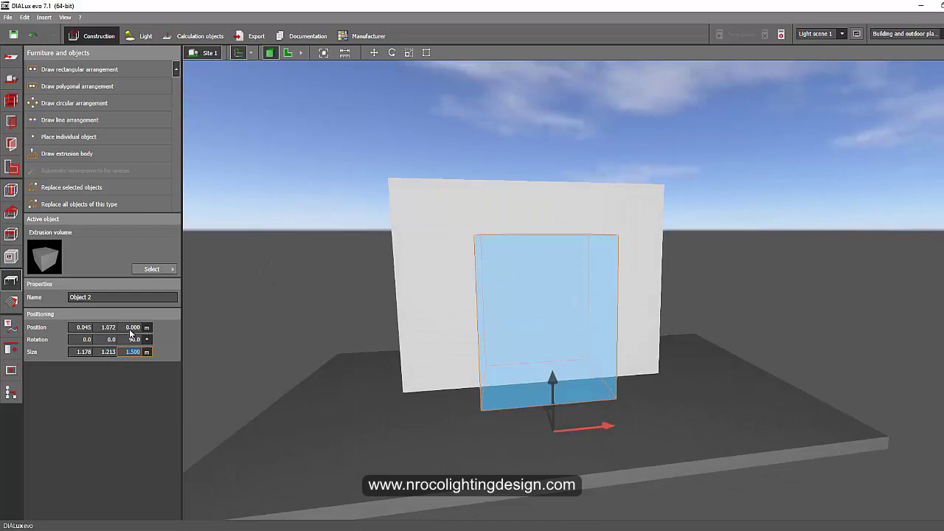
pyautogui.moveTo(289, 248)
pyautogui.mouseDown()
pyautogui.moveTo(348, 245)
pyautogui.moveTo(396, 259)
pyautogui.moveTo(386, 261)
pyautogui.moveTo(363, 93)
pyautogui.mouseUp()
pyautogui.click(292, 54)
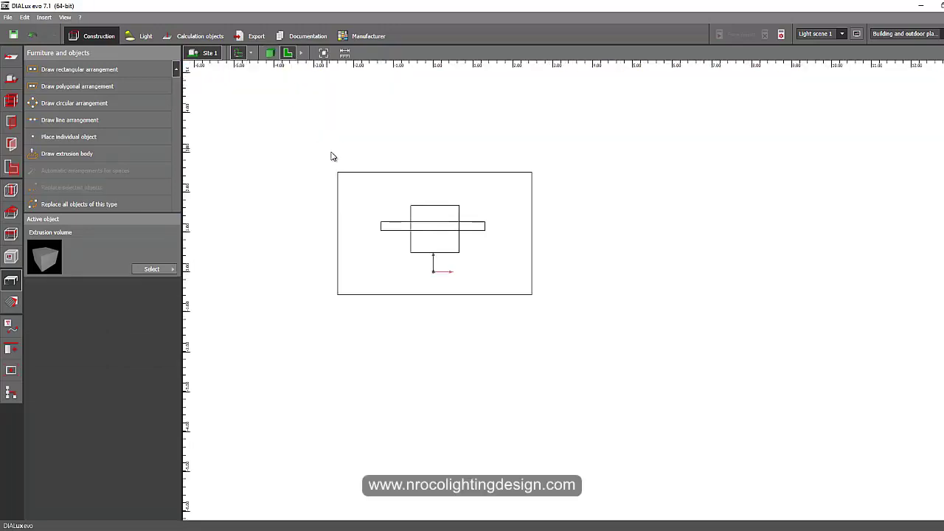
# - Select the wall and box, choose Boolean Subtract with Object 1 as the base
pyautogui.click(389, 221)
pyautogui.scroll(2, 382, 213)
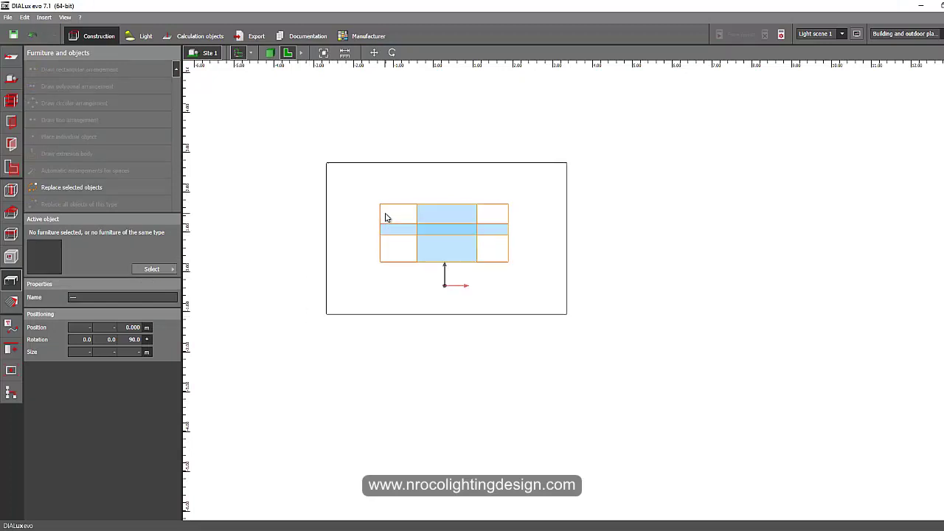
pyautogui.click(12, 347)
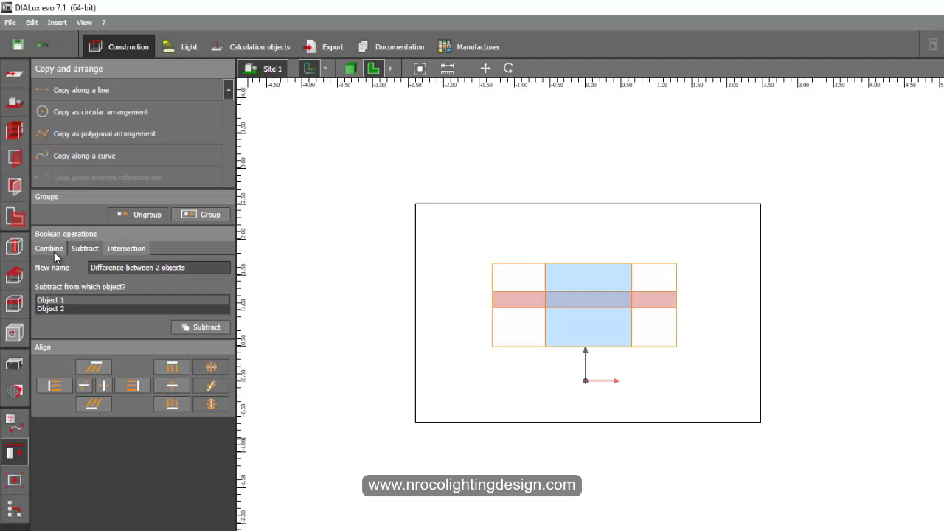
pyautogui.click(52, 252)
pyautogui.click(86, 249)
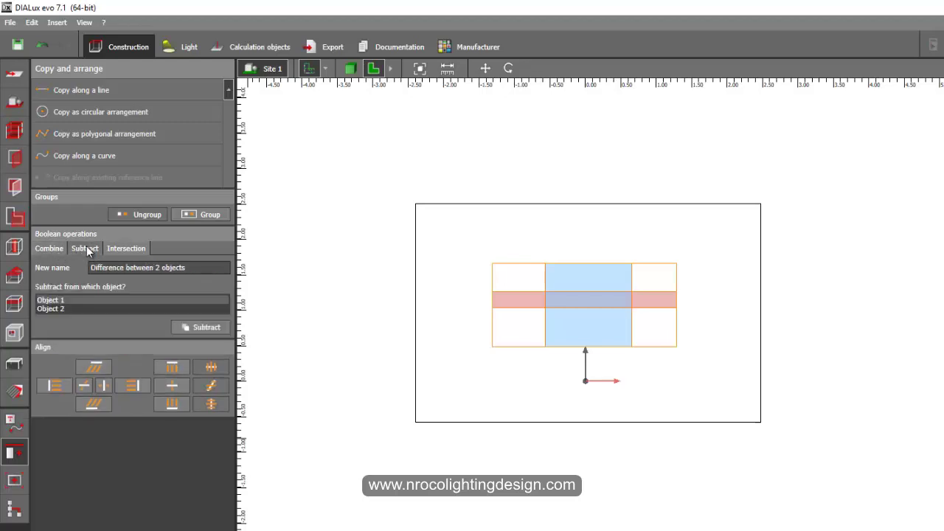
pyautogui.click(131, 249)
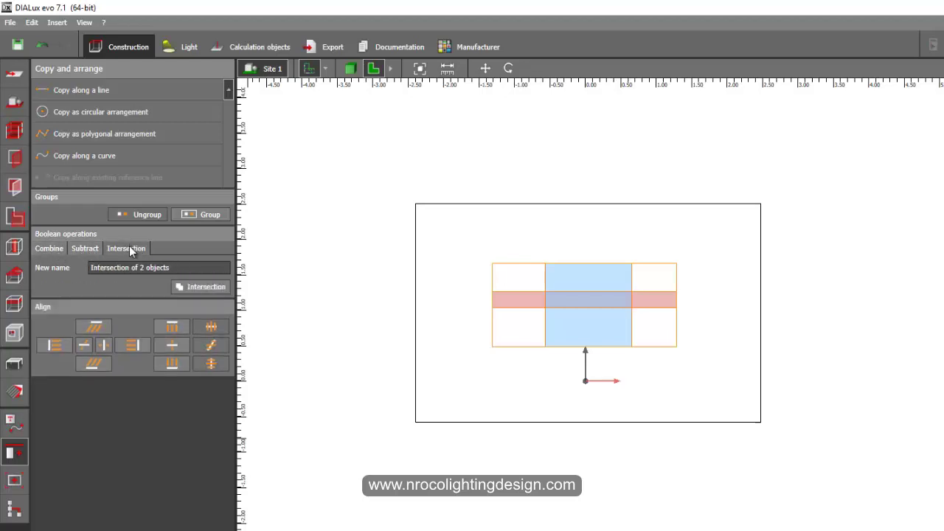
pyautogui.click(85, 249)
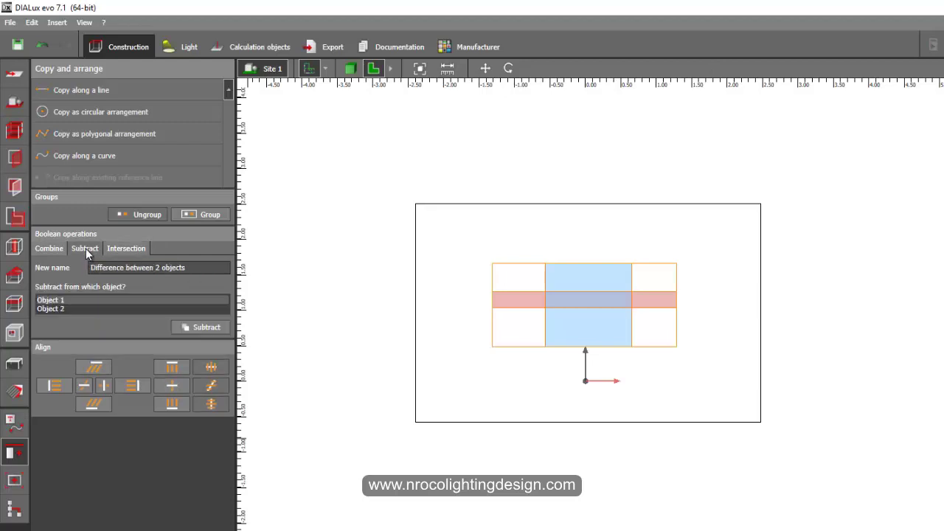
pyautogui.click(56, 301)
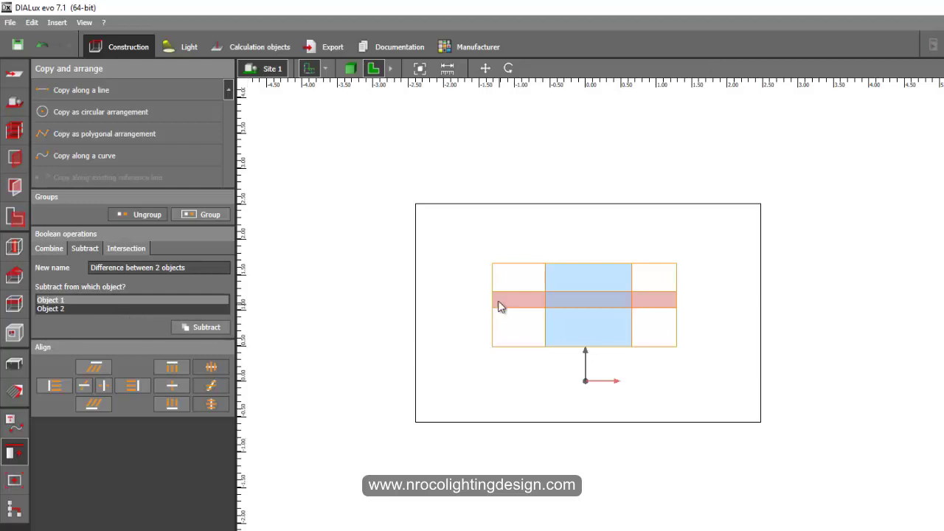
# - Orbit the 3D view to a frontal look at the wall and cutting box
pyautogui.click(350, 68)
pyautogui.moveTo(473, 323)
pyautogui.mouseDown(button='middle')
pyautogui.moveTo(428, 331)
pyautogui.moveTo(529, 301)
pyautogui.mouseUp(button='middle')
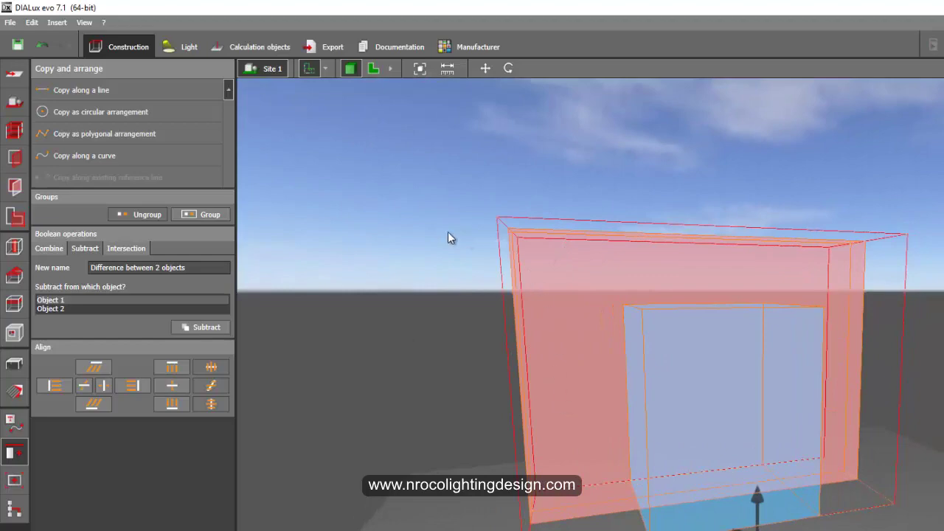
pyautogui.moveTo(448, 234)
pyautogui.mouseDown(button='middle')
pyautogui.moveTo(569, 232)
pyautogui.moveTo(677, 248)
pyautogui.moveTo(532, 265)
pyautogui.moveTo(652, 321)
pyautogui.moveTo(543, 337)
pyautogui.moveTo(624, 243)
pyautogui.mouseUp(button='middle')
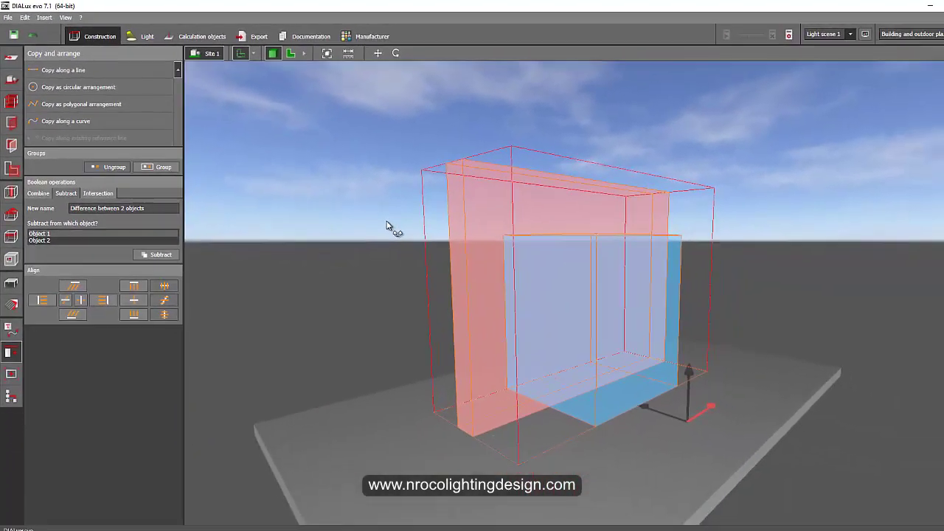
pyautogui.moveTo(387, 225)
pyautogui.mouseDown(button='middle')
pyautogui.moveTo(354, 219)
pyautogui.moveTo(430, 211)
pyautogui.moveTo(382, 223)
pyautogui.moveTo(348, 219)
pyautogui.mouseUp(button='middle')
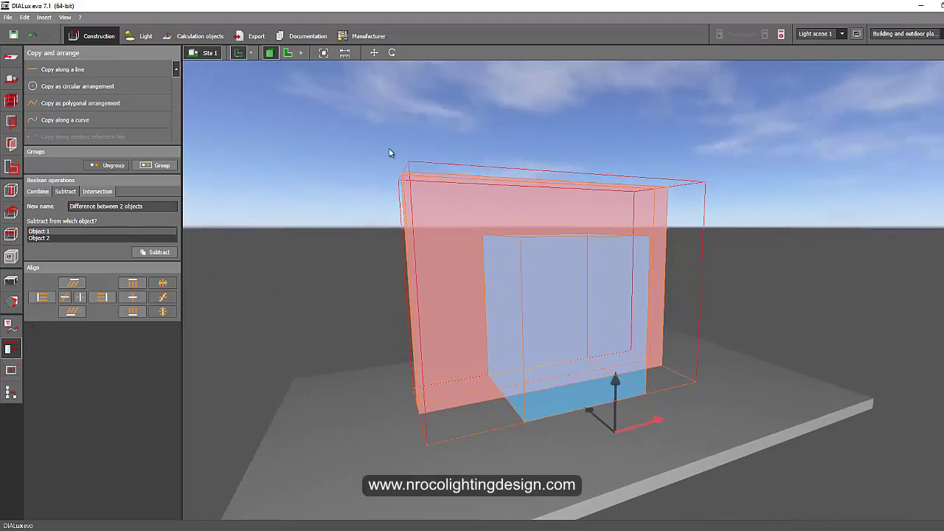
# - Subtract the box from the wall and orbit around the resulting doorway from both sides
pyautogui.click(159, 252)
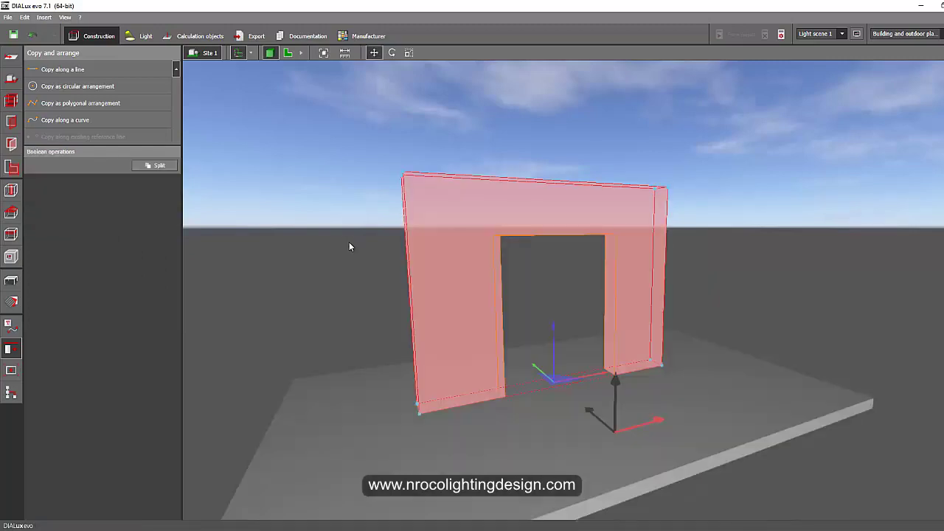
pyautogui.click(322, 207)
pyautogui.moveTo(319, 241); pyautogui.dragTo(460, 232, button='right')
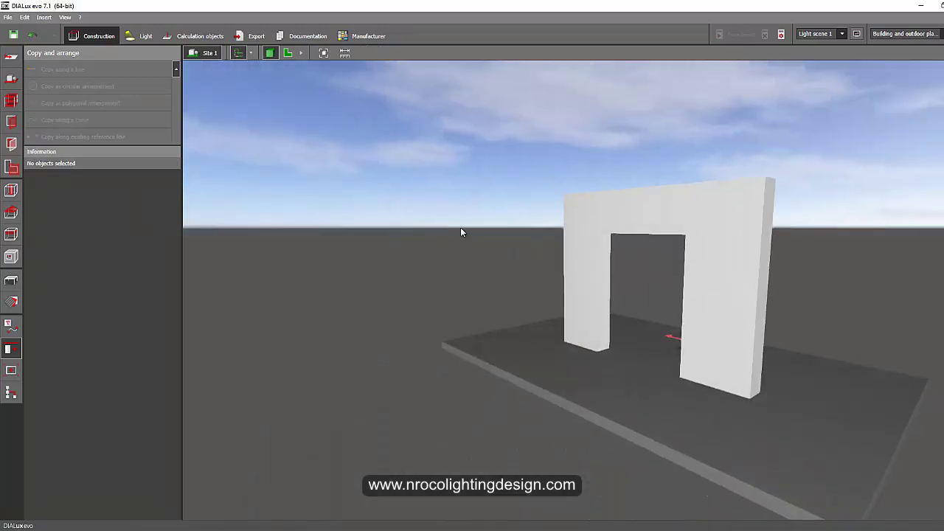
pyautogui.moveTo(502, 256)
pyautogui.mouseDown(button='right')
pyautogui.moveTo(428, 267)
pyautogui.moveTo(425, 280)
pyautogui.moveTo(384, 301)
pyautogui.mouseUp(button='right')
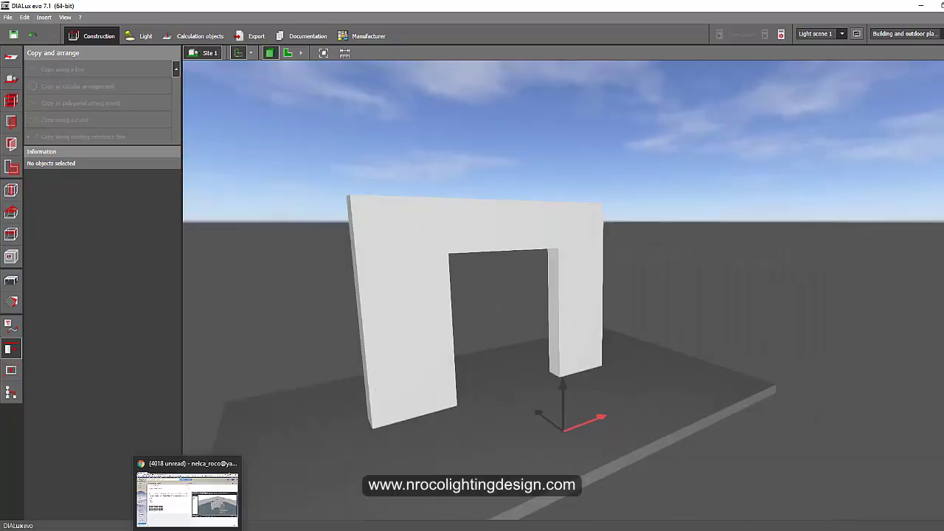
pyautogui.click(188, 498)
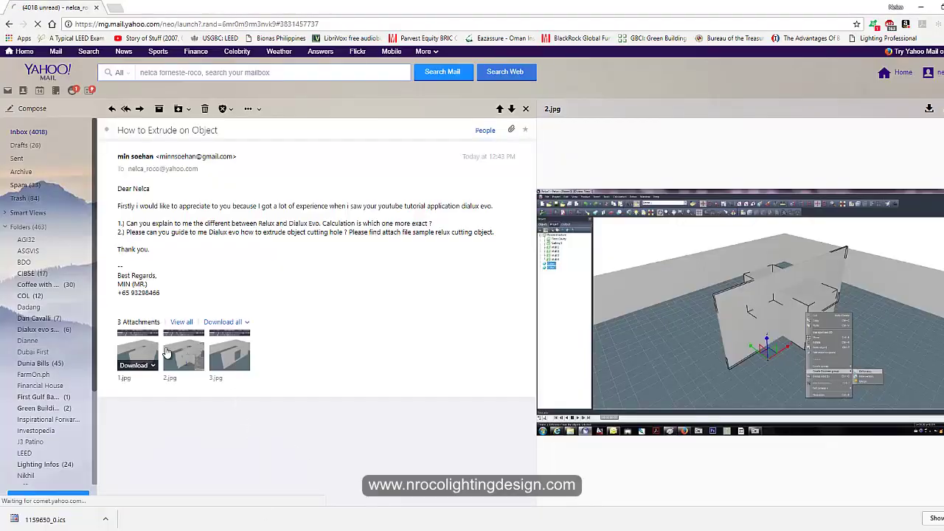
# - Preview the emailed 1.jpg, 2.jpg and 3.jpg sample images in turn
pyautogui.click(149, 357)
pyautogui.click(193, 355)
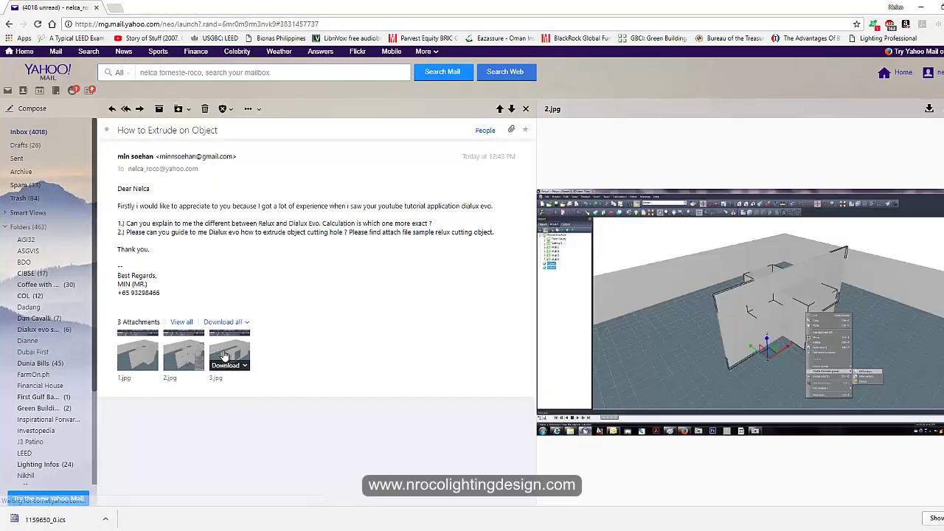
pyautogui.click(231, 356)
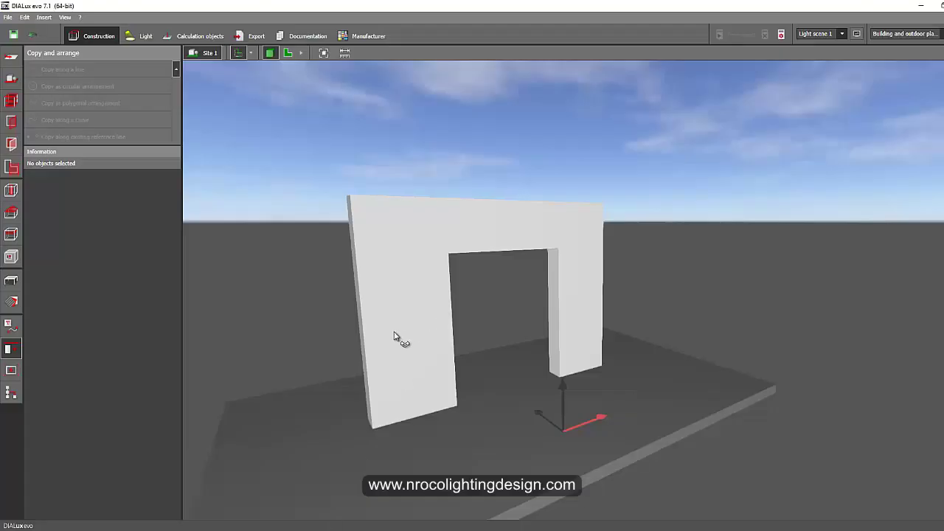
# - Open Help lines and labeling while orbiting to view the doorway from front and left
pyautogui.moveTo(400, 337)
pyautogui.mouseDown(button='middle')
pyautogui.moveTo(502, 272)
pyautogui.moveTo(261, 359)
pyautogui.mouseUp(button='middle')
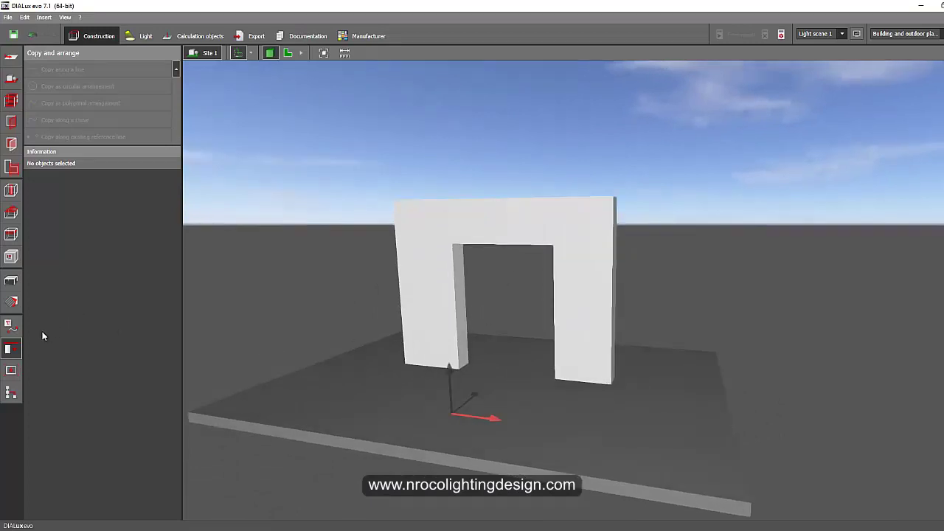
pyautogui.click(11, 326)
pyautogui.moveTo(355, 287)
pyautogui.mouseDown(button='middle')
pyautogui.moveTo(434, 273)
pyautogui.moveTo(516, 238)
pyautogui.moveTo(447, 260)
pyautogui.mouseUp(button='middle')
pyautogui.moveTo(485, 338)
pyautogui.mouseDown(button='middle')
pyautogui.moveTo(494, 301)
pyautogui.moveTo(453, 354)
pyautogui.moveTo(498, 356)
pyautogui.moveTo(477, 380)
pyautogui.mouseUp(button='middle')
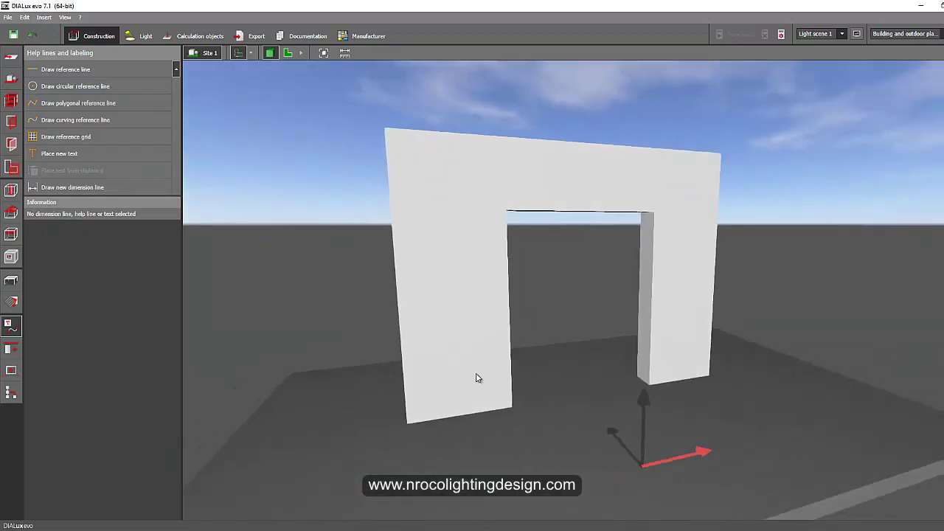